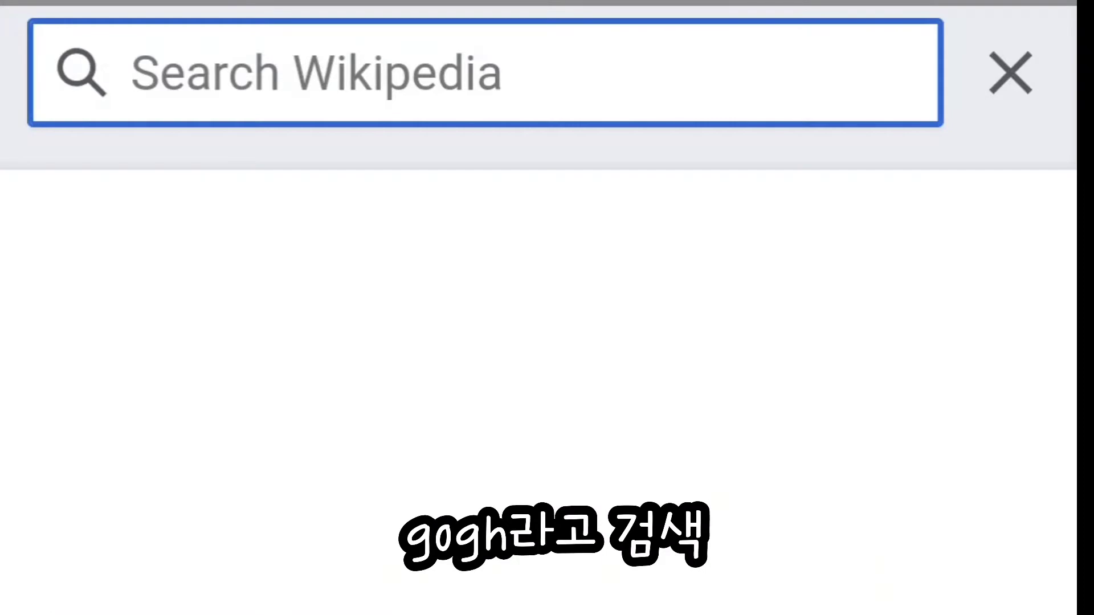
Step: Search Wikipedia for Gogh and scroll down the Vincent van Gogh article to its images
{"action": "type", "text": "Go"}
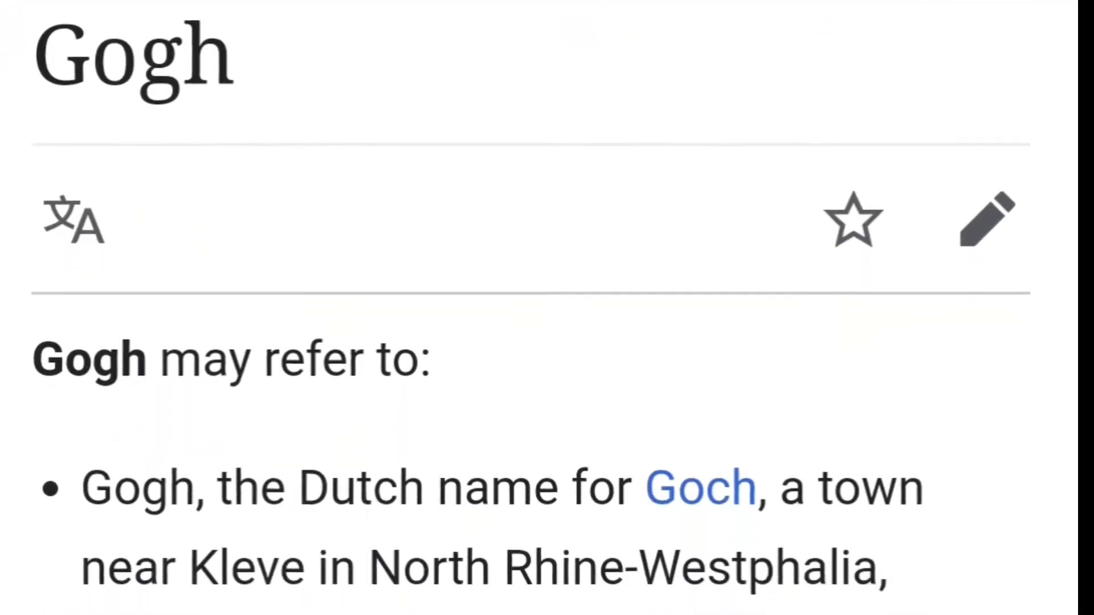
{"action": "scroll", "coordinate": [547, 307], "scroll_direction": "down", "scroll_amount": 3}
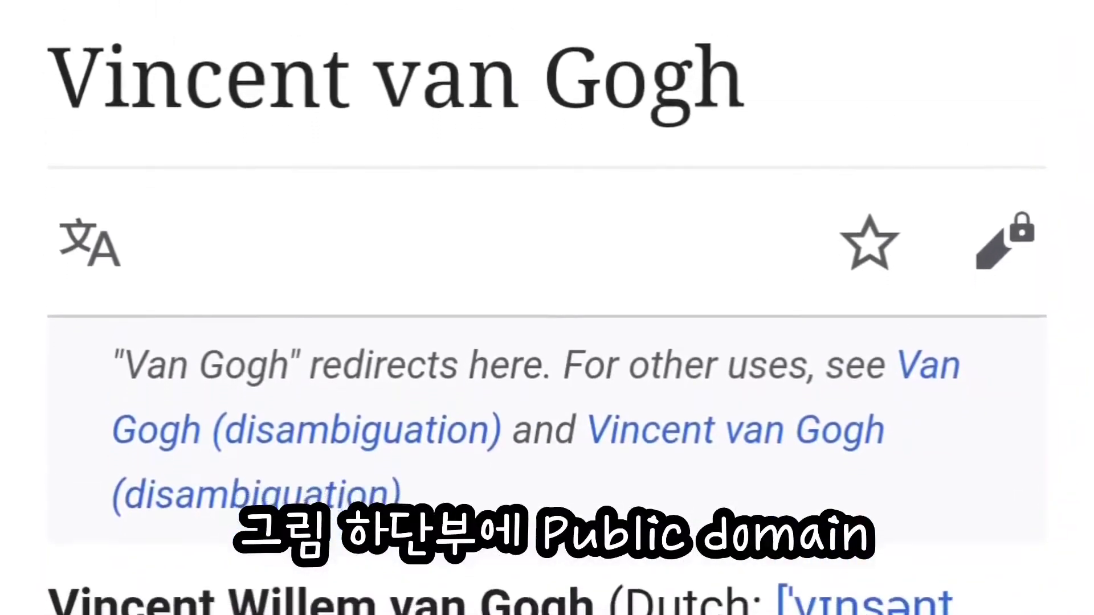
{"action": "scroll", "coordinate": [547, 308], "scroll_direction": "down", "scroll_amount": 5}
{"action": "scroll", "coordinate": [547, 308], "scroll_direction": "down", "scroll_amount": 5}
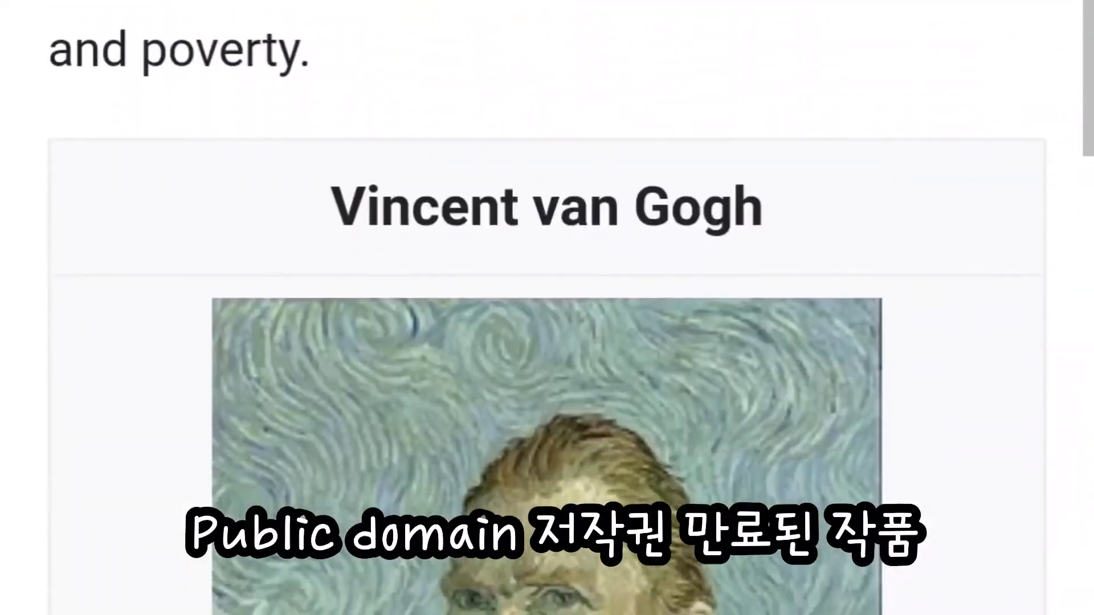
{"action": "scroll", "coordinate": [547, 308], "scroll_direction": "down", "scroll_amount": 5}
{"action": "scroll", "coordinate": [547, 307], "scroll_direction": "down", "scroll_amount": 3}
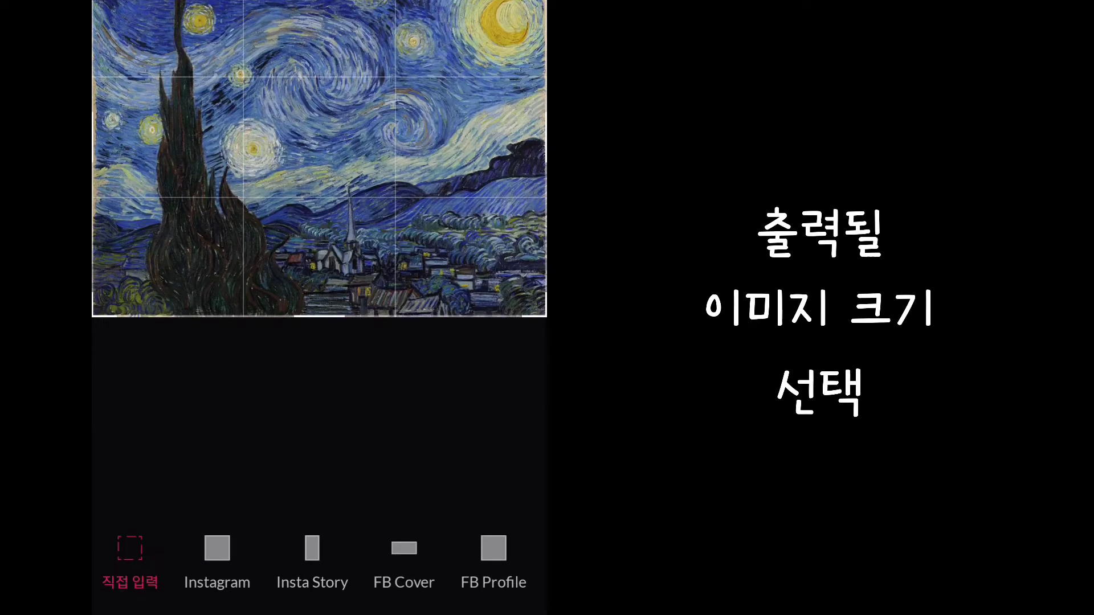
Step: Browse the output size presets for The Starry Night project
{"action": "left_click_drag", "start_coordinate": [494, 564], "coordinate": [114, 564]}
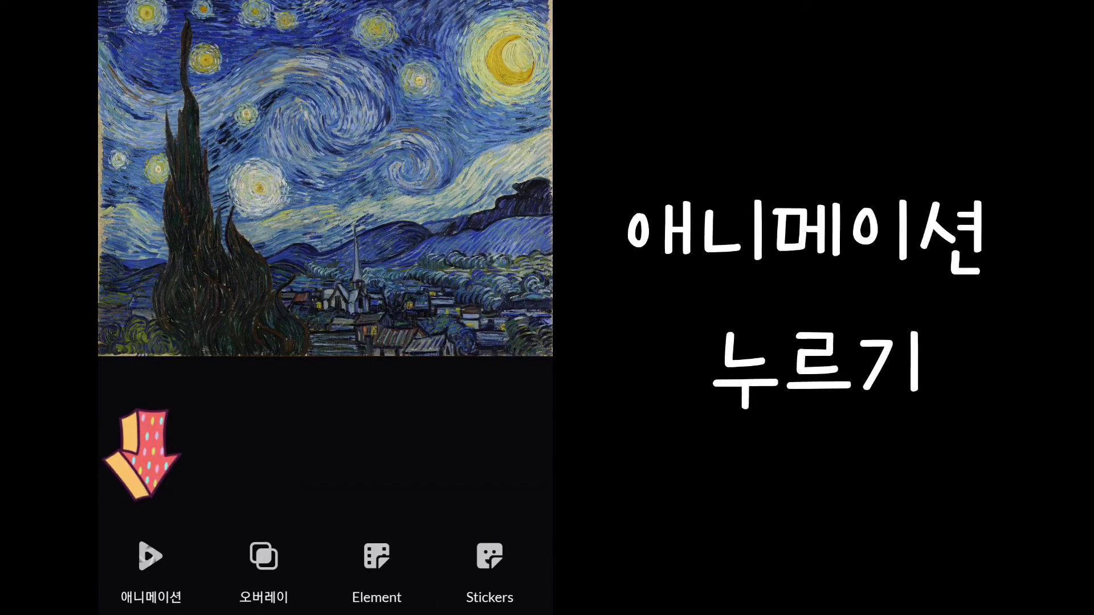
Step: Bring up the 애니메이션 tools for The Starry Night painting
{"action": "left_click", "coordinate": [150, 556]}
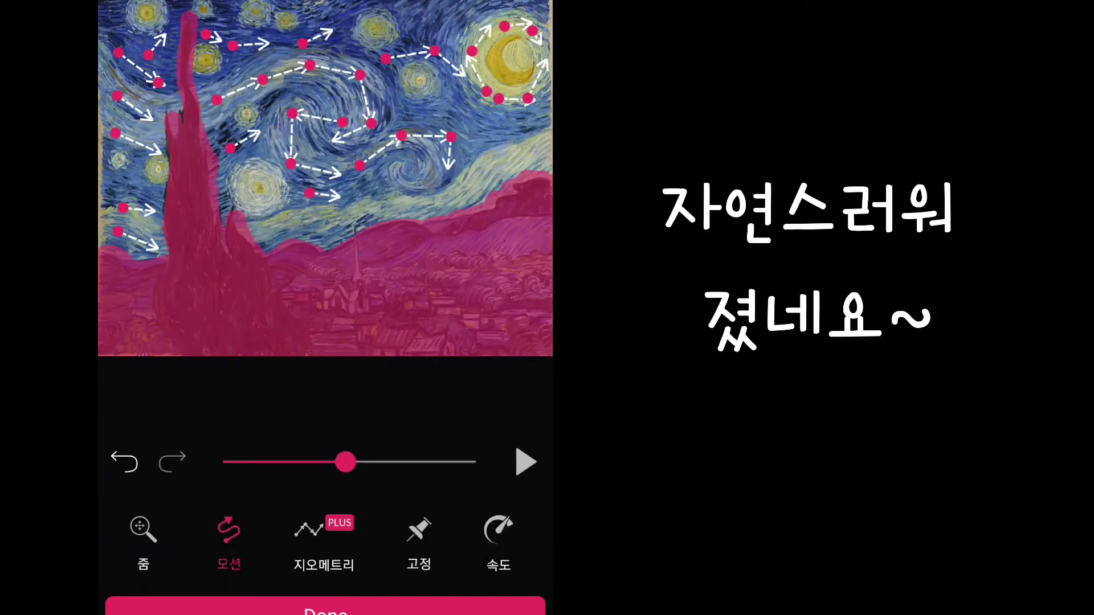
Step: Pin the stars and moon with the 고정 tool, then preview the animated sky several times
{"action": "left_click", "coordinate": [418, 532]}
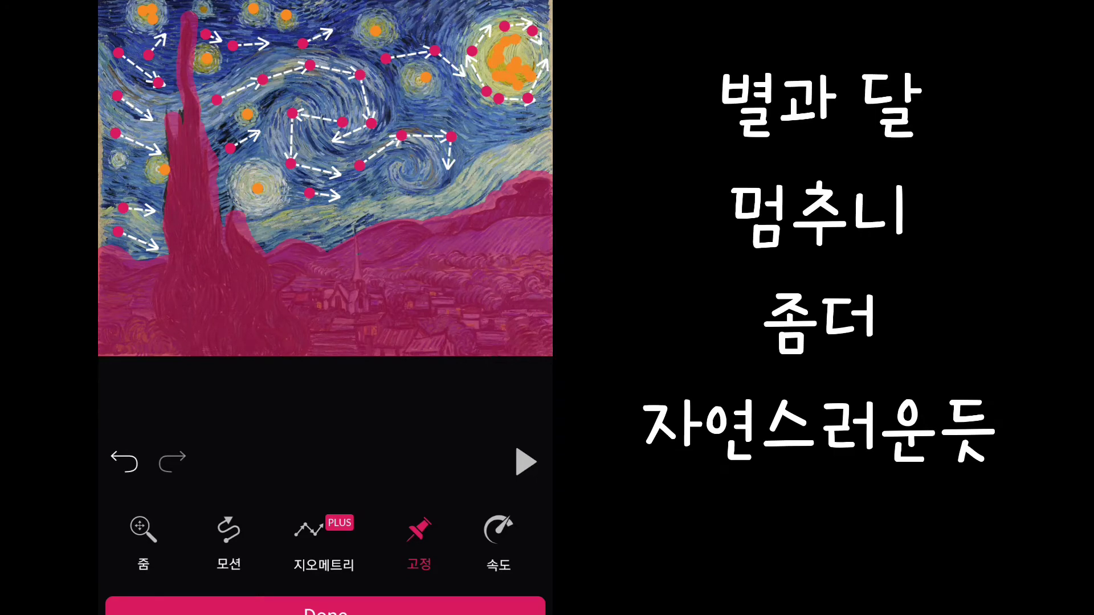
{"action": "left_click", "coordinate": [525, 462]}
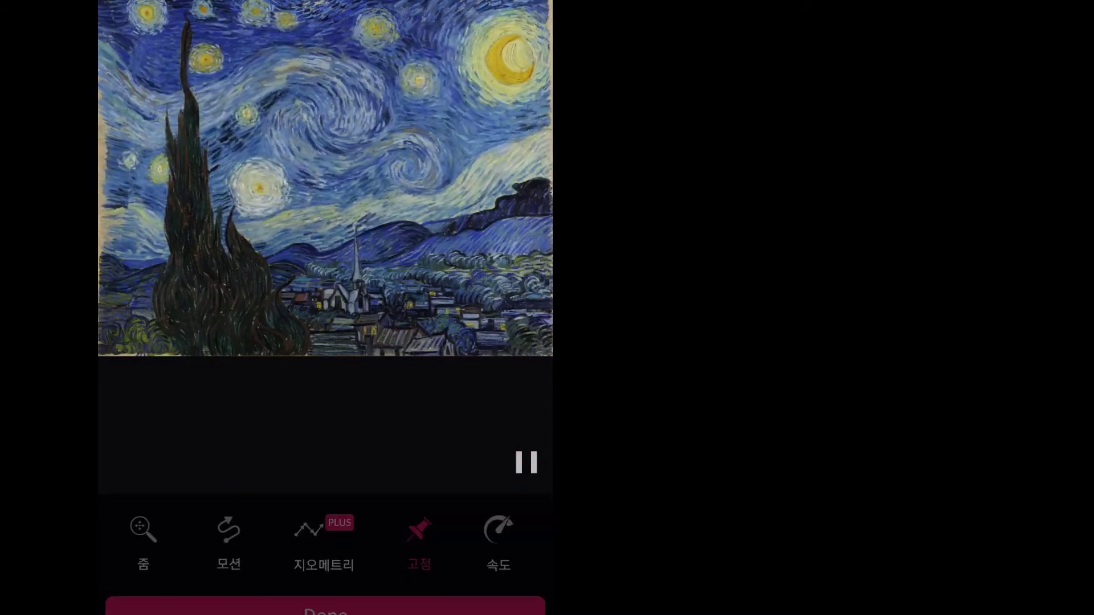
{"action": "left_click", "coordinate": [525, 461]}
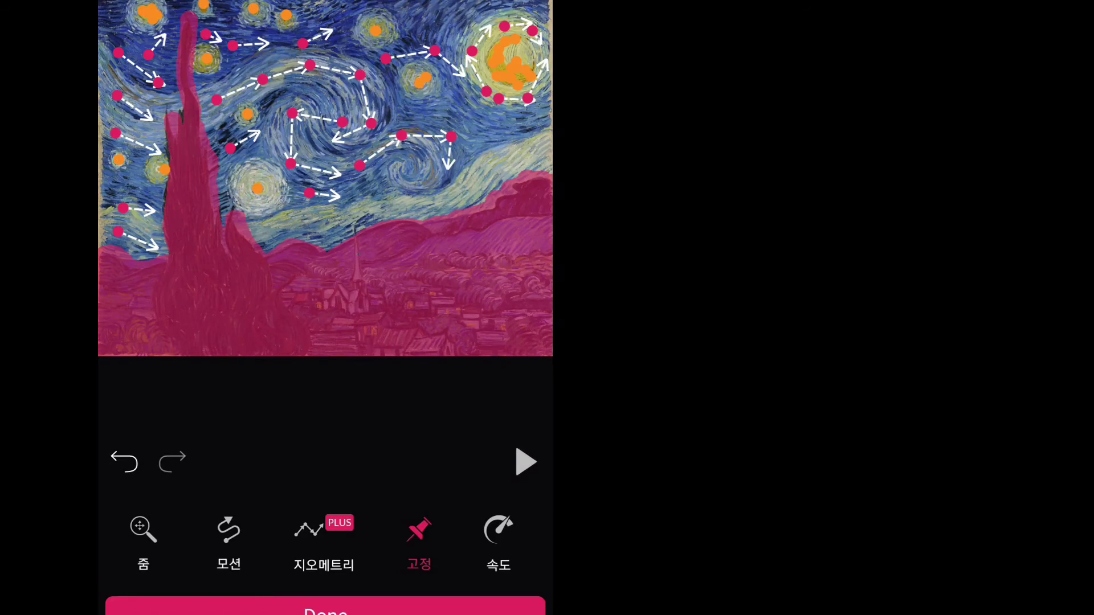
{"action": "left_click", "coordinate": [526, 462]}
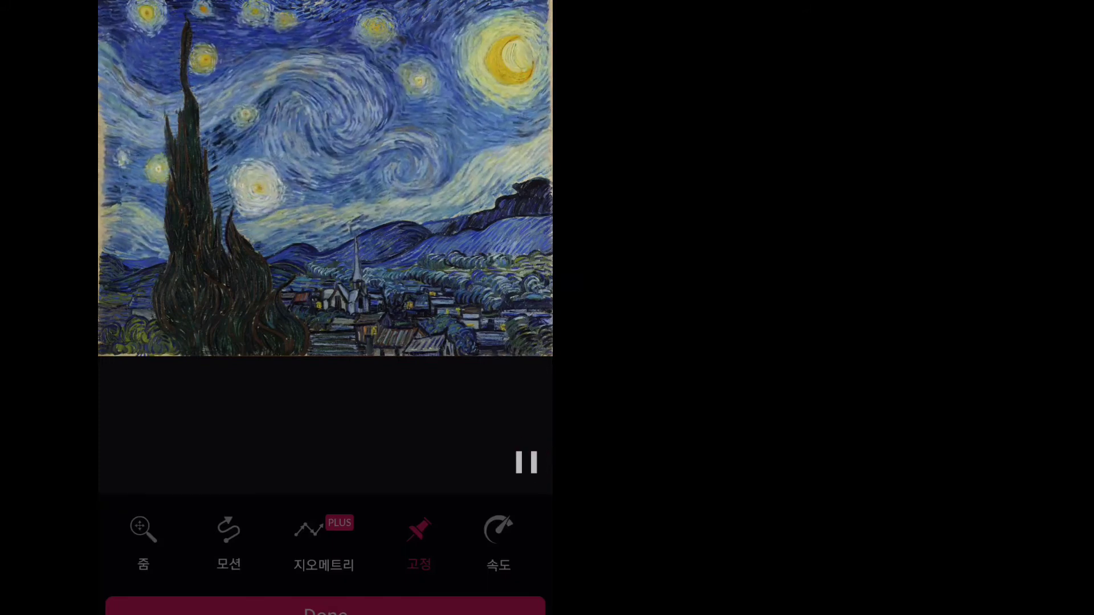
{"action": "left_click", "coordinate": [525, 462]}
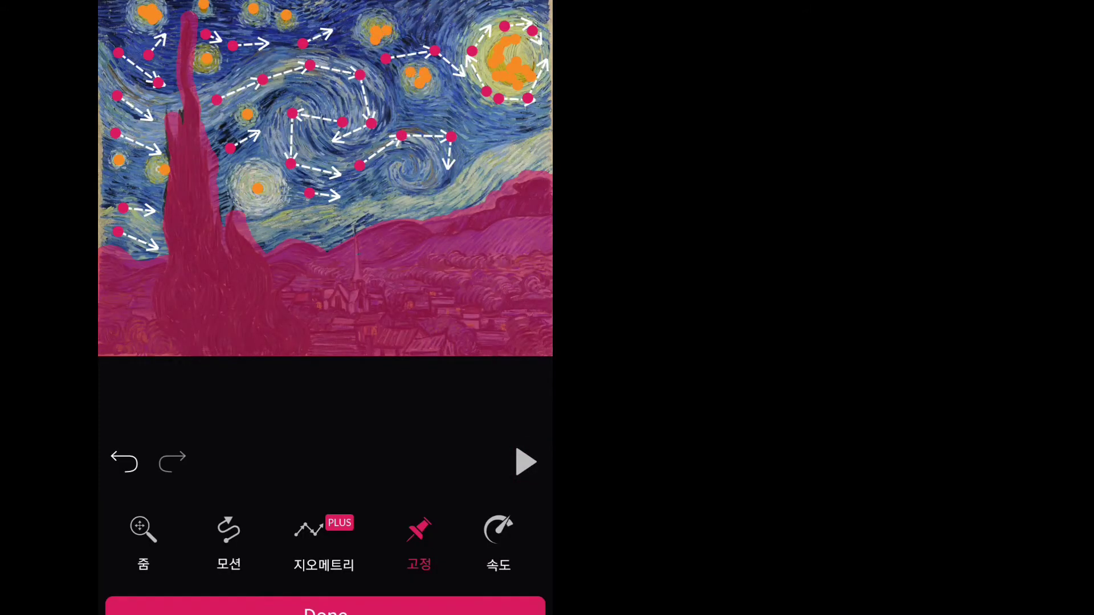
{"action": "left_click", "coordinate": [526, 462]}
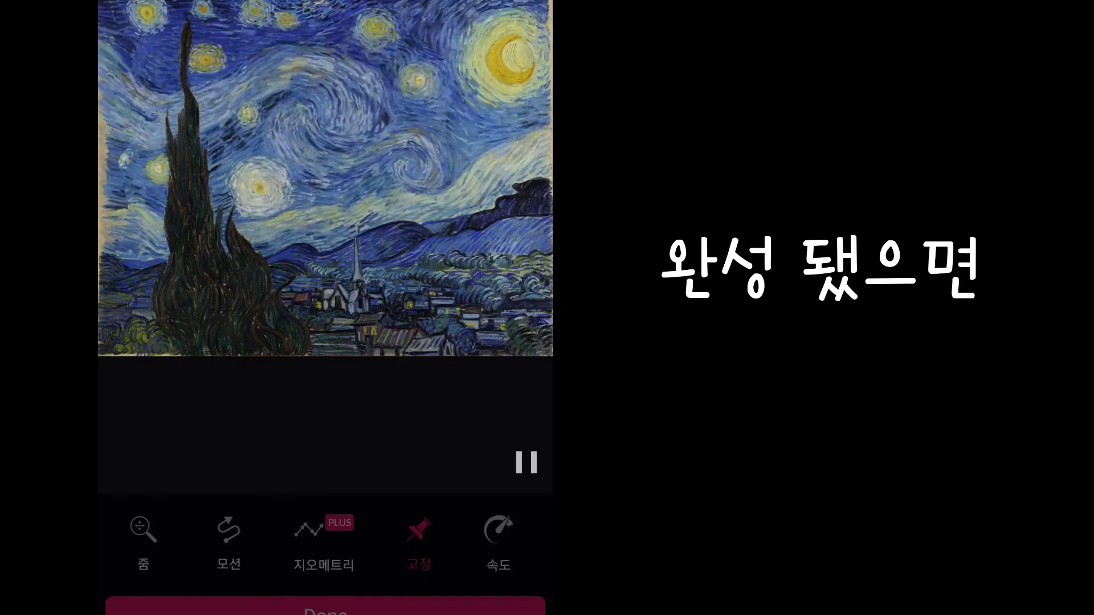
Step: Set the export type to GIF, declining the 1080p and higher-quality upgrade prompts
{"action": "left_click", "coordinate": [525, 462]}
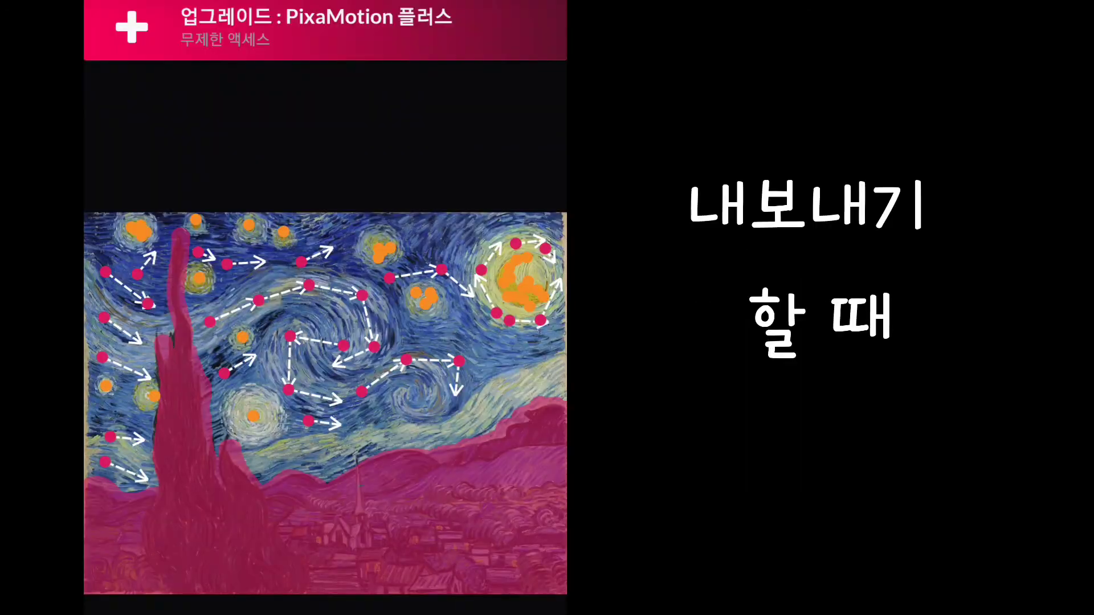
{"action": "scroll", "coordinate": [326, 308], "scroll_direction": "down", "scroll_amount": 10}
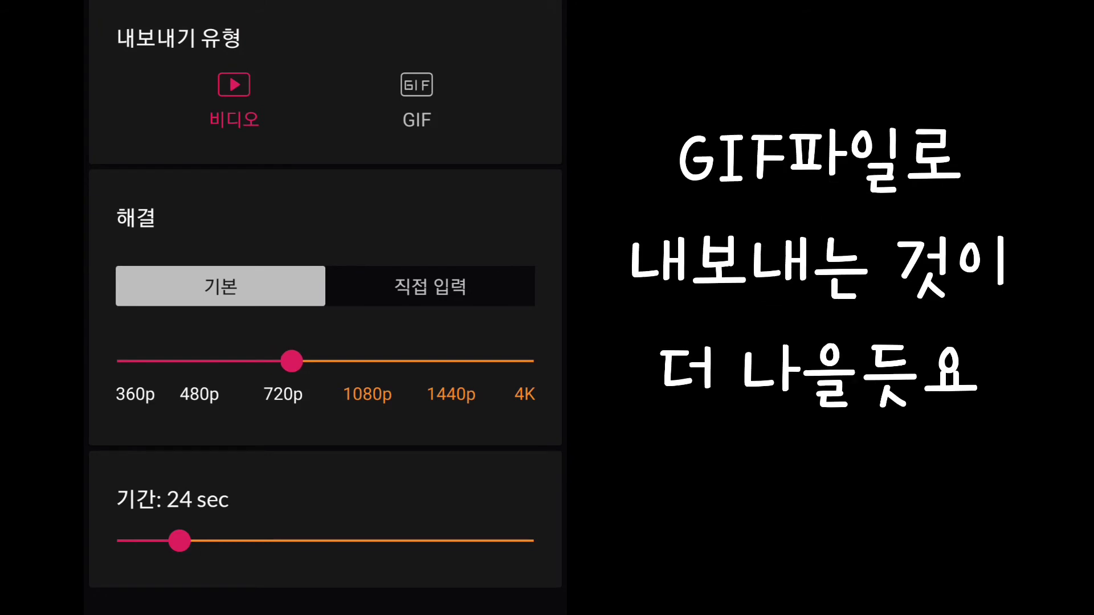
{"action": "left_click_drag", "start_coordinate": [283, 360], "coordinate": [367, 361]}
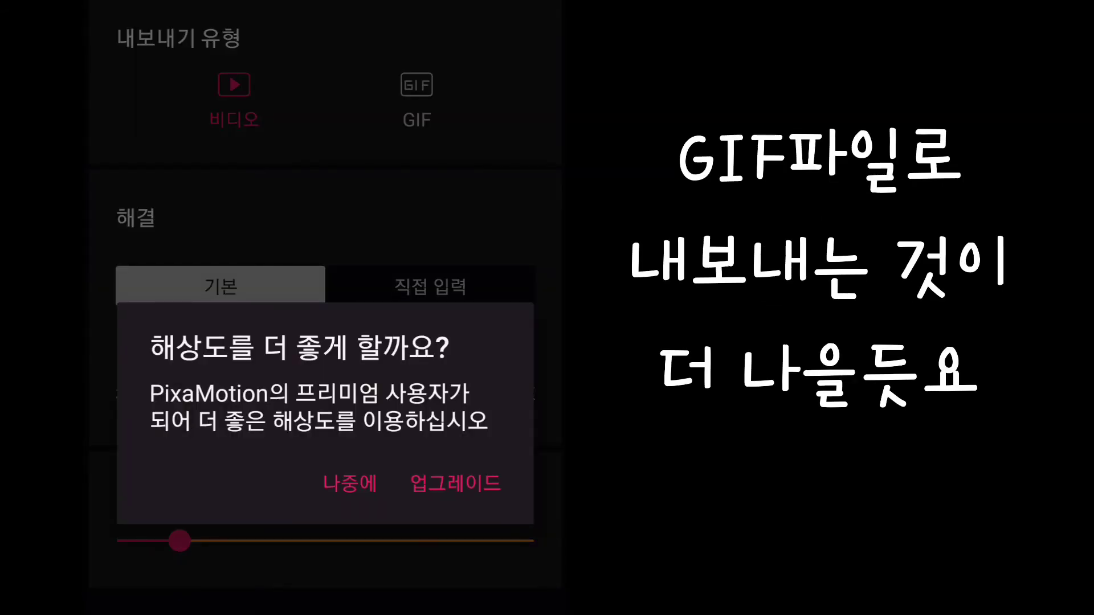
{"action": "left_click", "coordinate": [349, 483]}
{"action": "left_click", "coordinate": [417, 97]}
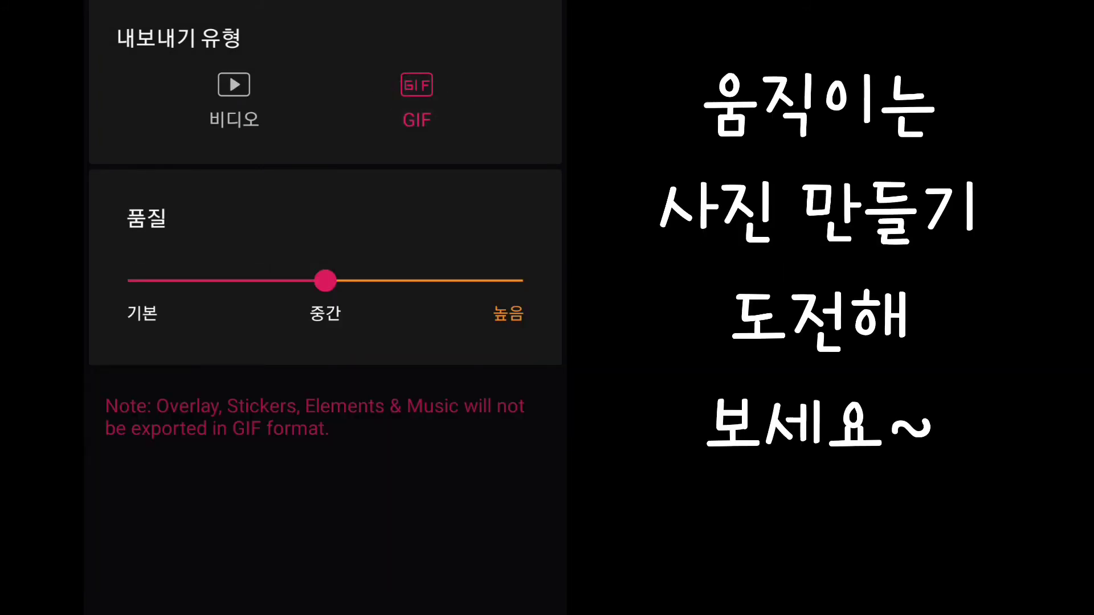
{"action": "left_click_drag", "start_coordinate": [325, 280], "coordinate": [507, 280]}
{"action": "left_click", "coordinate": [349, 493]}
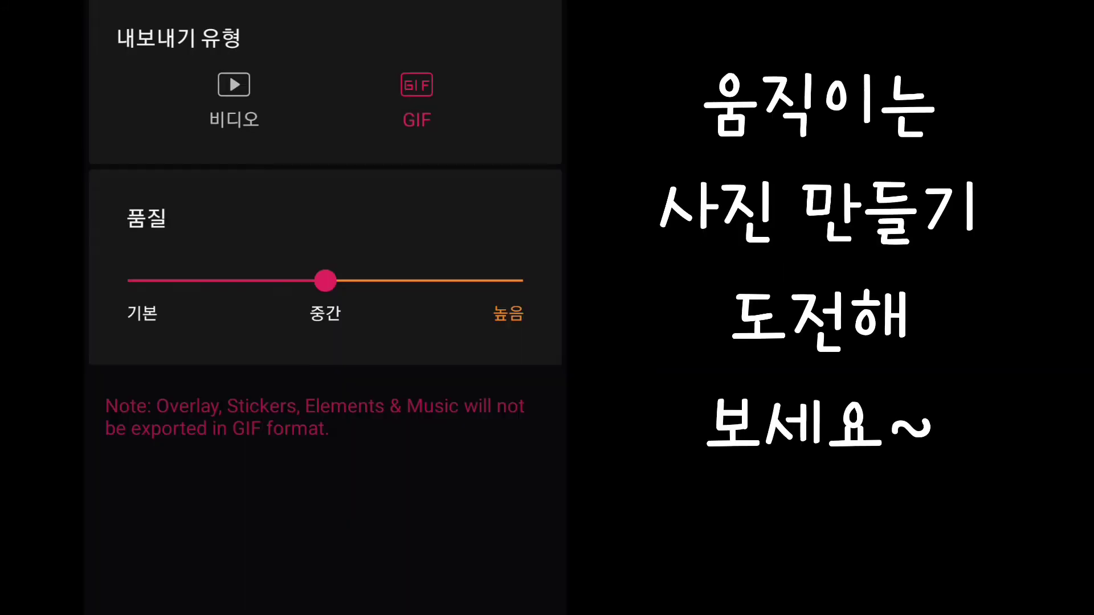